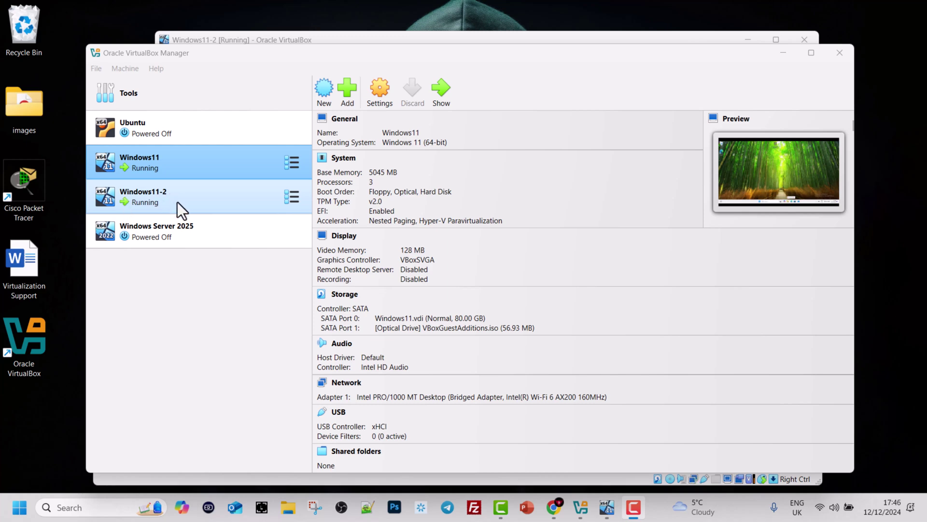
# Minimize VirtualBox Manager and drag the Windows11 VM window into position
pyautogui.click(781, 54)
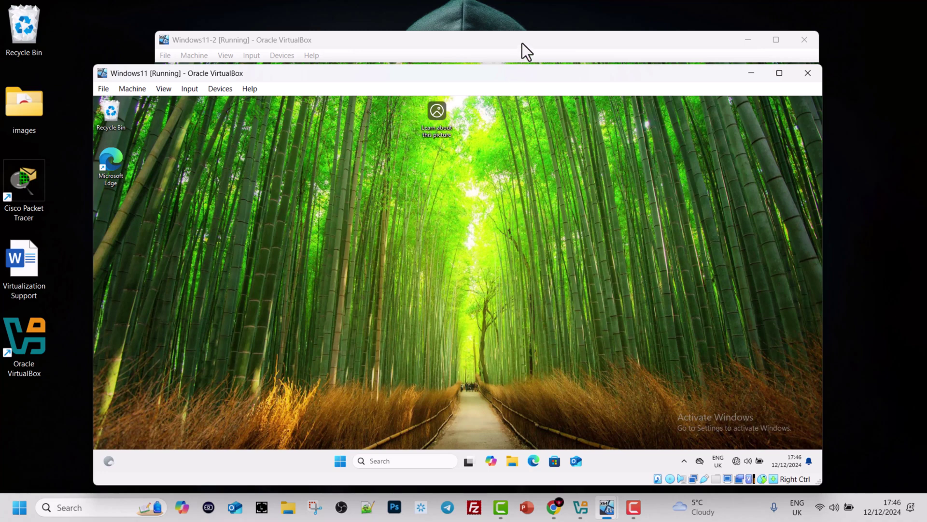
pyautogui.moveTo(354, 73)
pyautogui.mouseDown()
pyautogui.moveTo(364, 86)
pyautogui.moveTo(359, 66)
pyautogui.mouseUp()
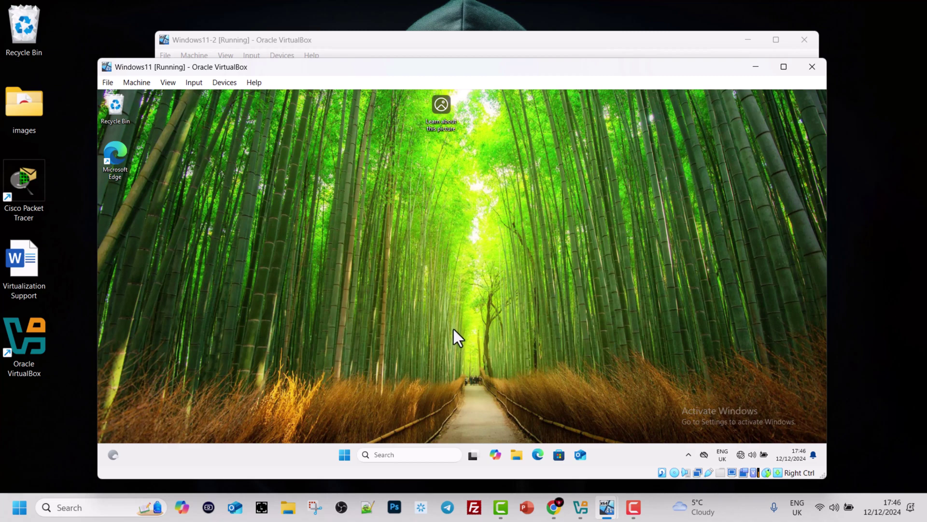
# In the Windows11 VM's File Explorer, go to This PC and open DataDrive (E:)
pyautogui.click(515, 455)
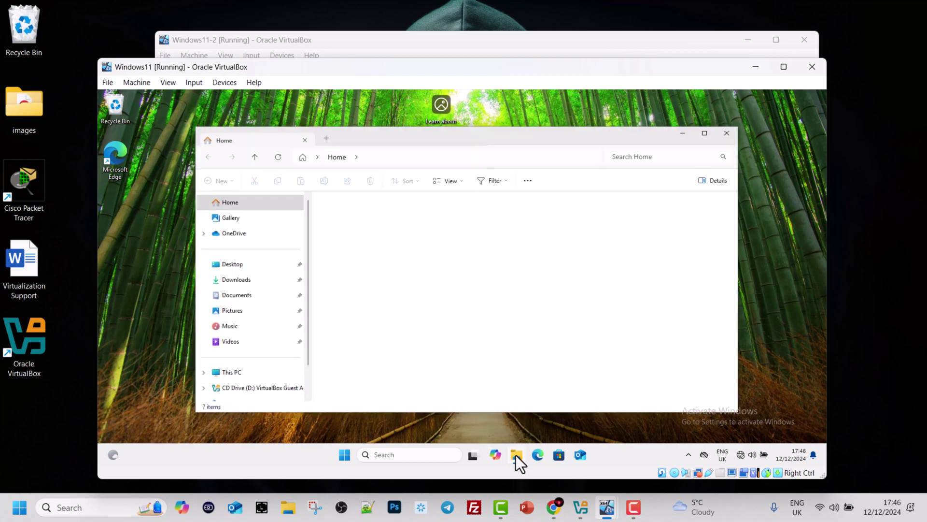
pyautogui.click(230, 372)
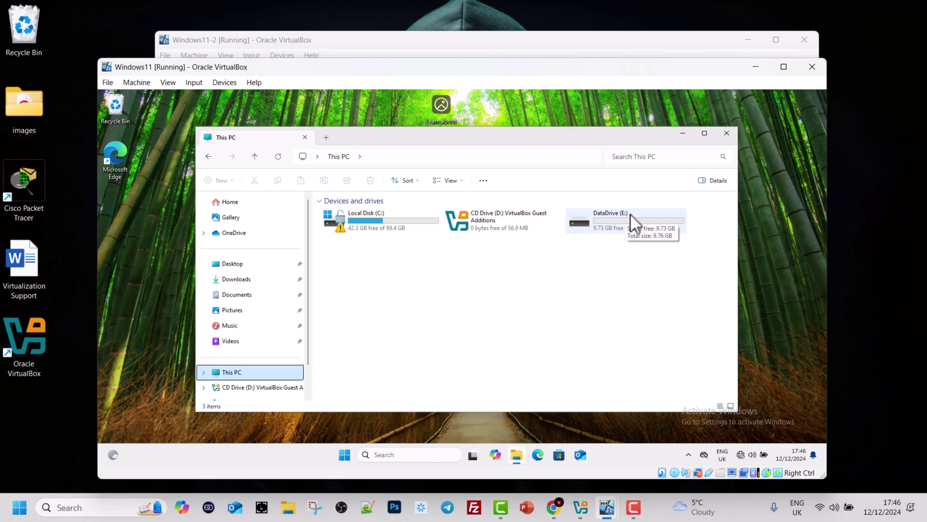
pyautogui.doubleClick(624, 219)
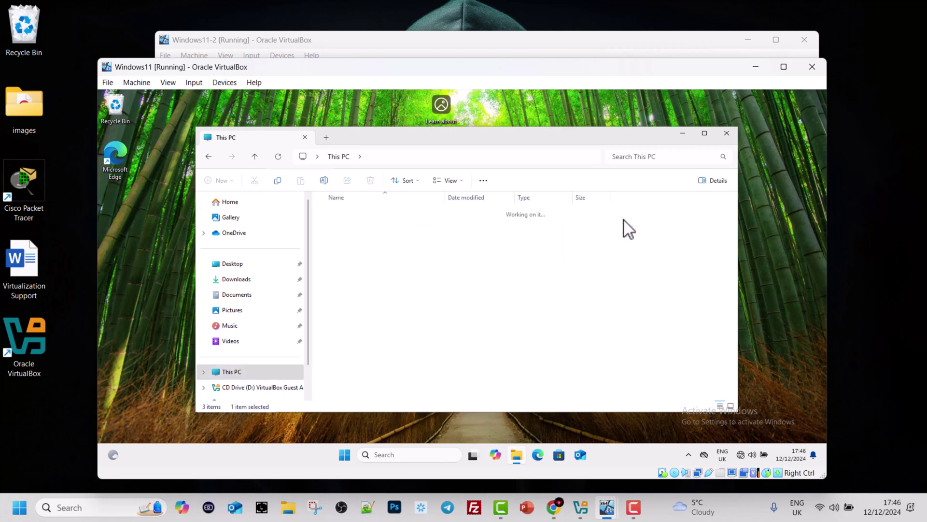
# Create a new folder on DataDrive (E:) named PC1
pyautogui.rightClick(404, 267)
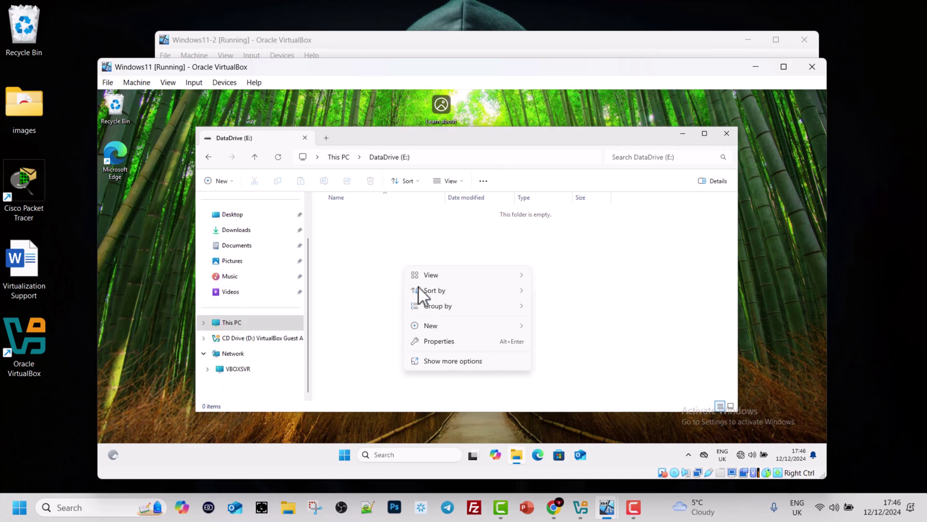
pyautogui.moveTo(456, 329)
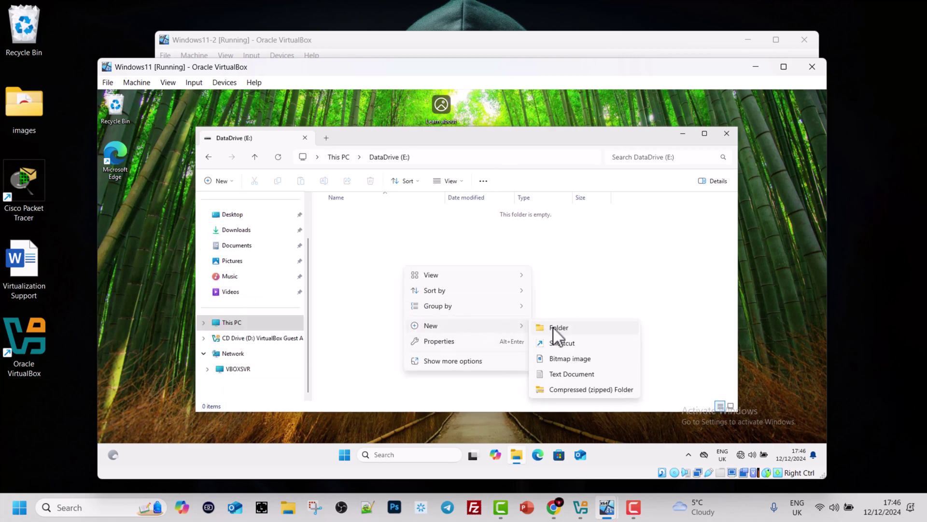
pyautogui.click(566, 328)
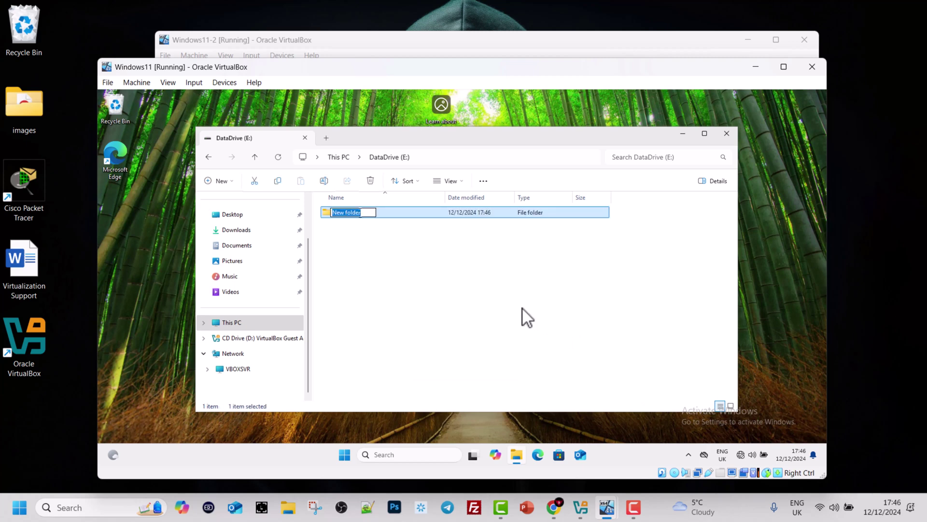
pyautogui.write('PC1')
pyautogui.click(377, 241)
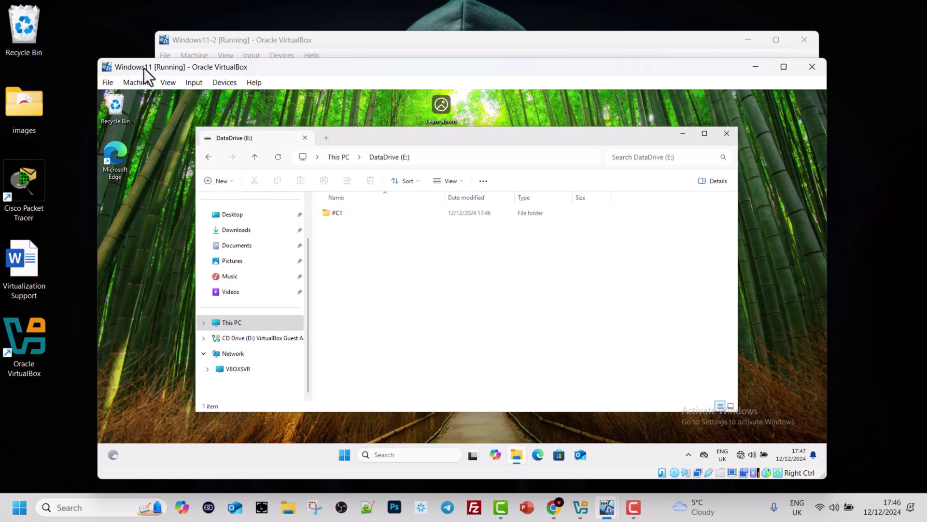
# Open the PC1 folder's Properties on the Sharing tab, showing Not Shared
pyautogui.rightClick(338, 213)
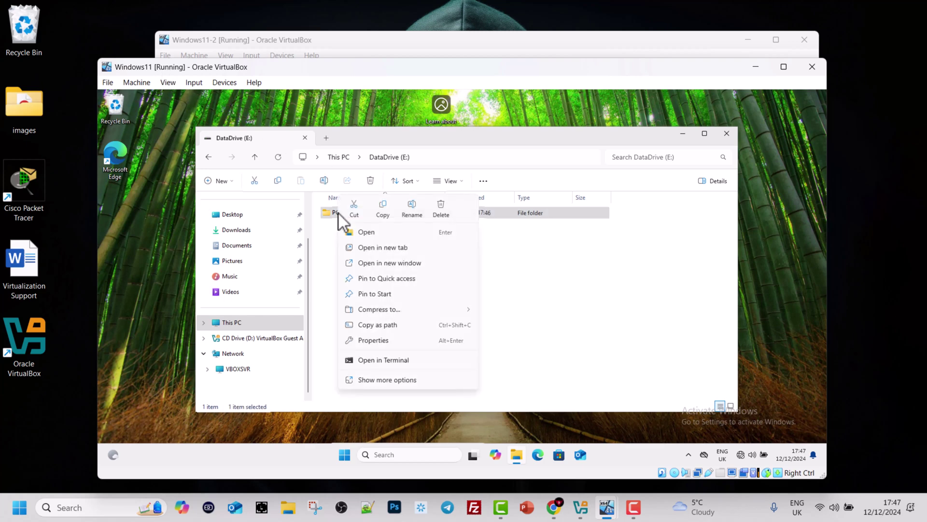
pyautogui.click(374, 340)
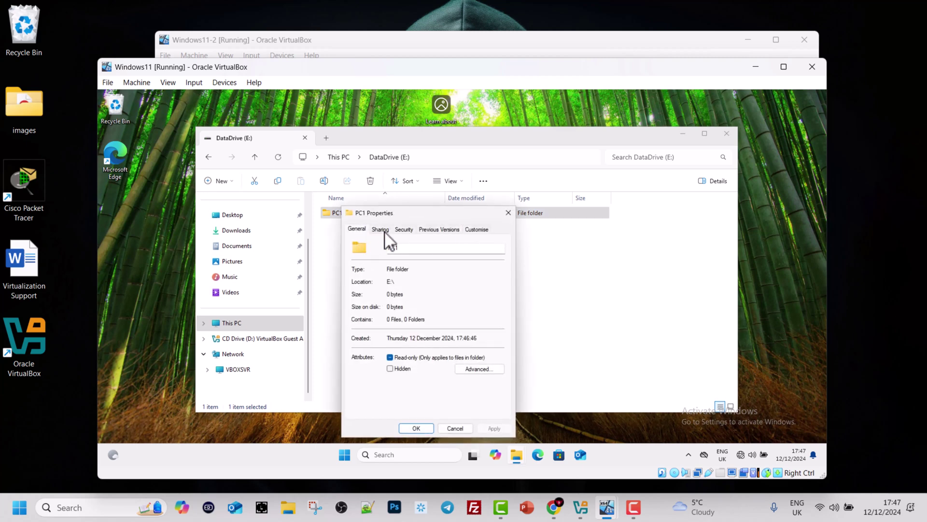
pyautogui.click(382, 230)
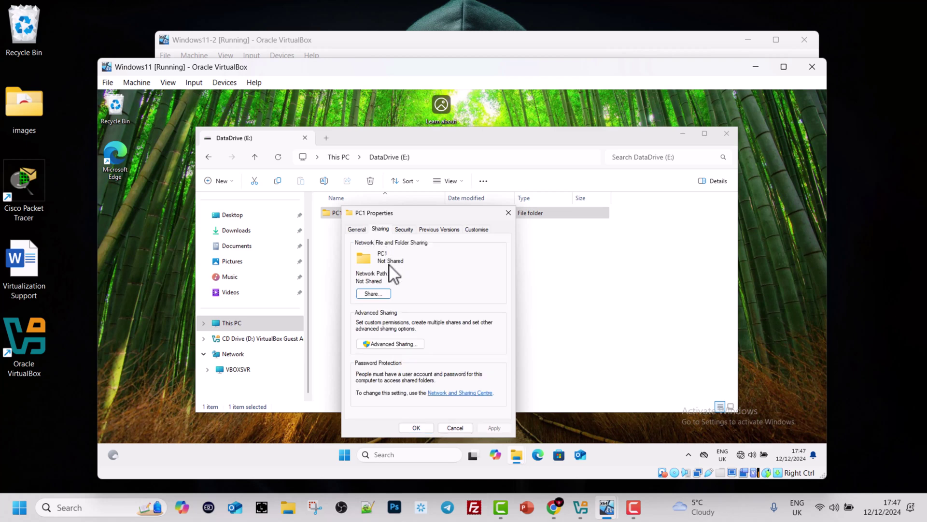
# In Advanced Sharing, enable Share this folder for PC1 and open its Permissions
pyautogui.click(402, 345)
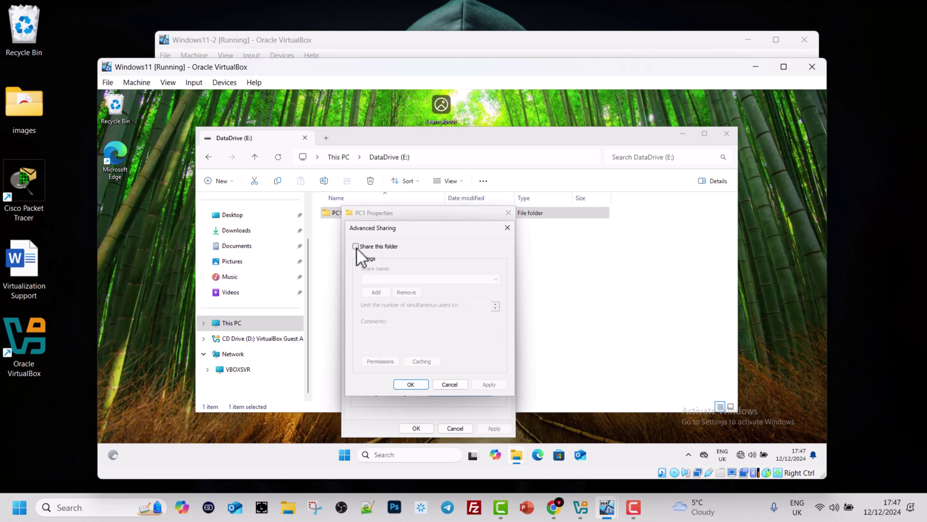
pyautogui.click(356, 246)
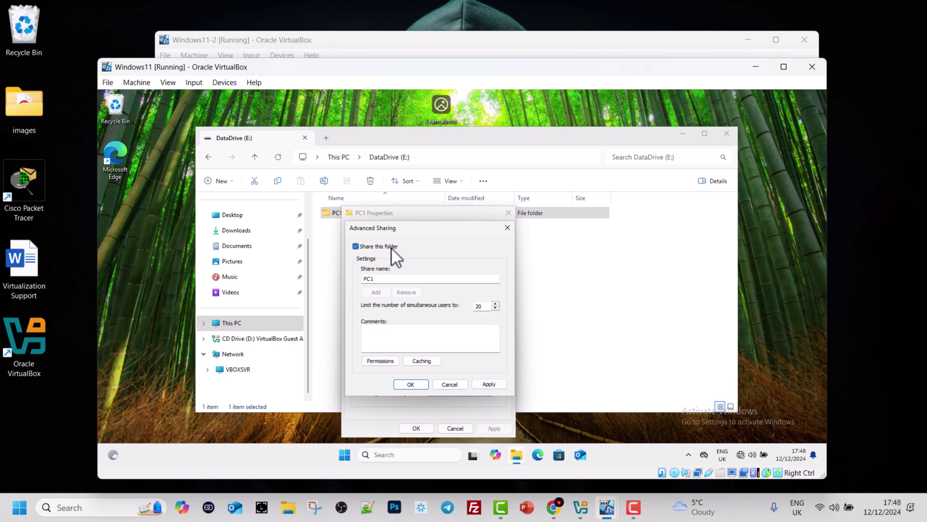
pyautogui.click(373, 361)
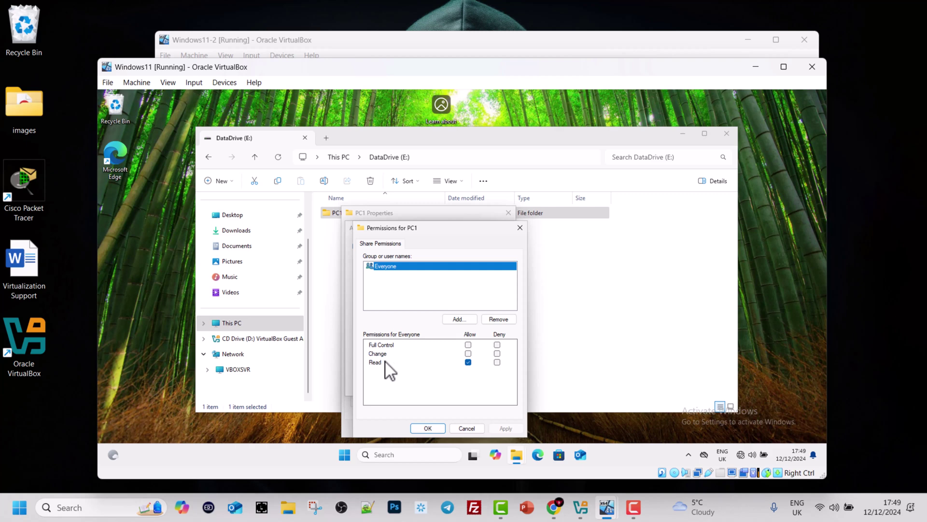
# Allow Everyone Full Control on the PC1 share and apply both sharing dialogs
pyautogui.click(468, 362)
pyautogui.click(468, 345)
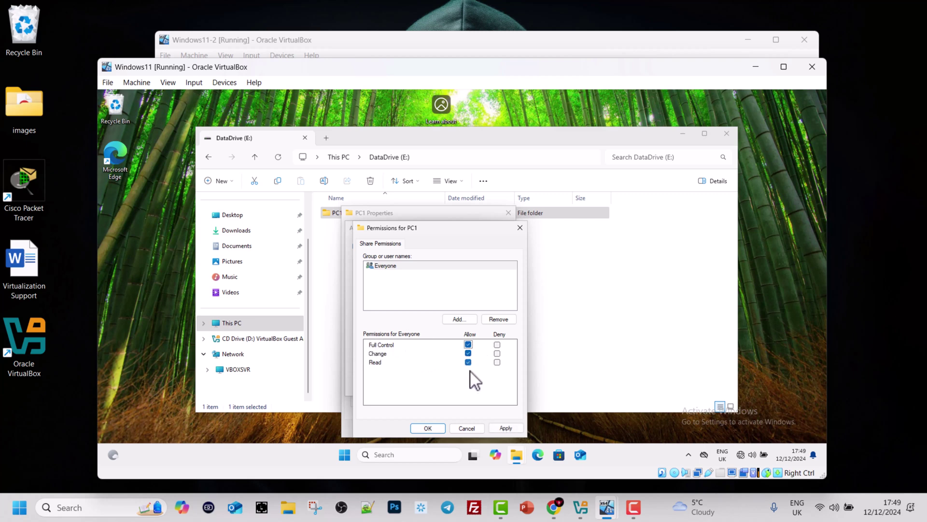
pyautogui.click(505, 428)
pyautogui.click(427, 427)
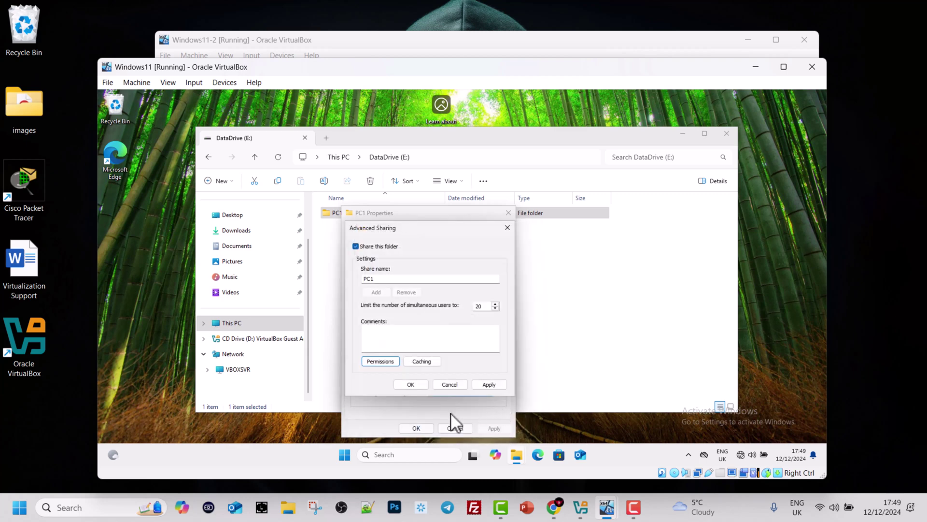
pyautogui.click(497, 385)
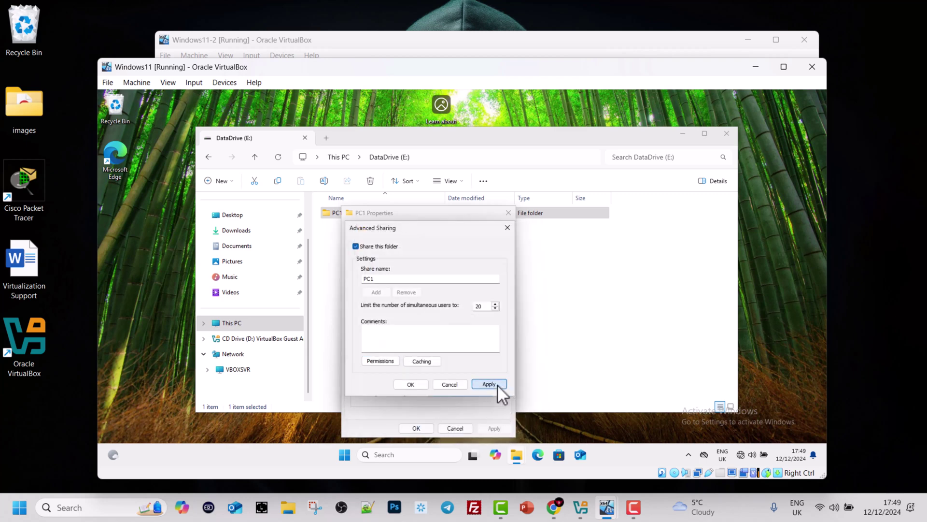
pyautogui.click(410, 385)
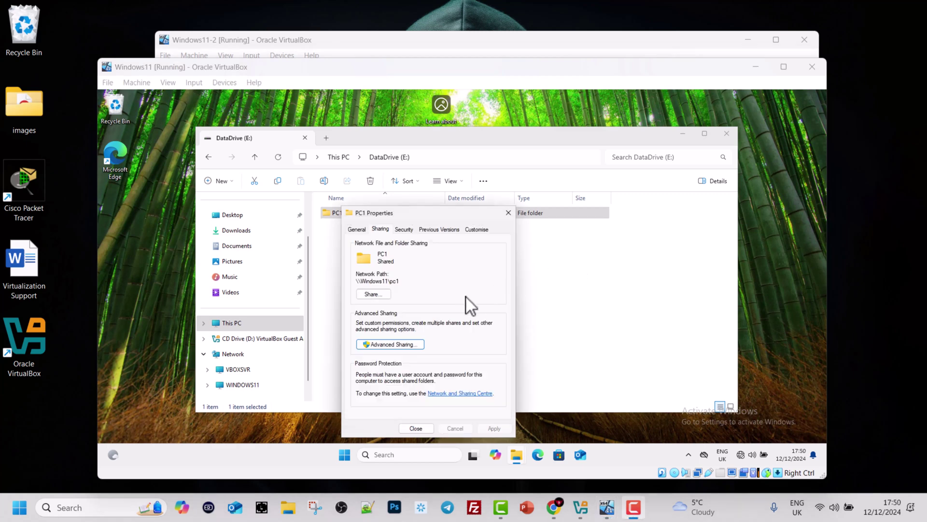
# Edit PC1's Security permissions and open Select Users or Groups to add an entry
pyautogui.click(403, 230)
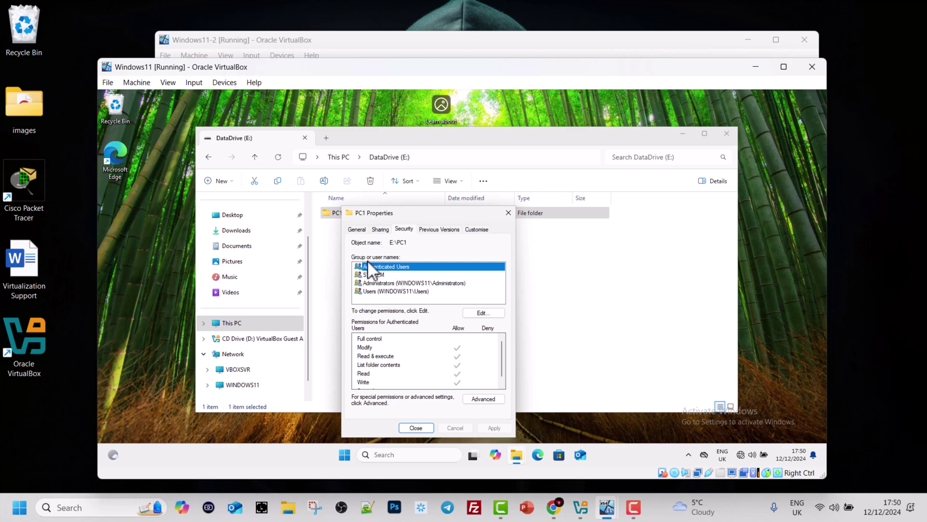
pyautogui.click(485, 314)
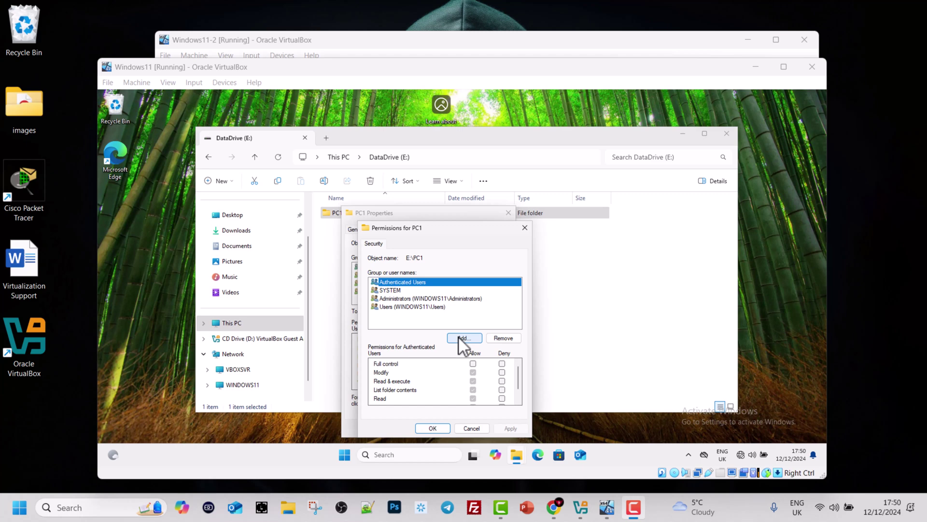
pyautogui.click(459, 337)
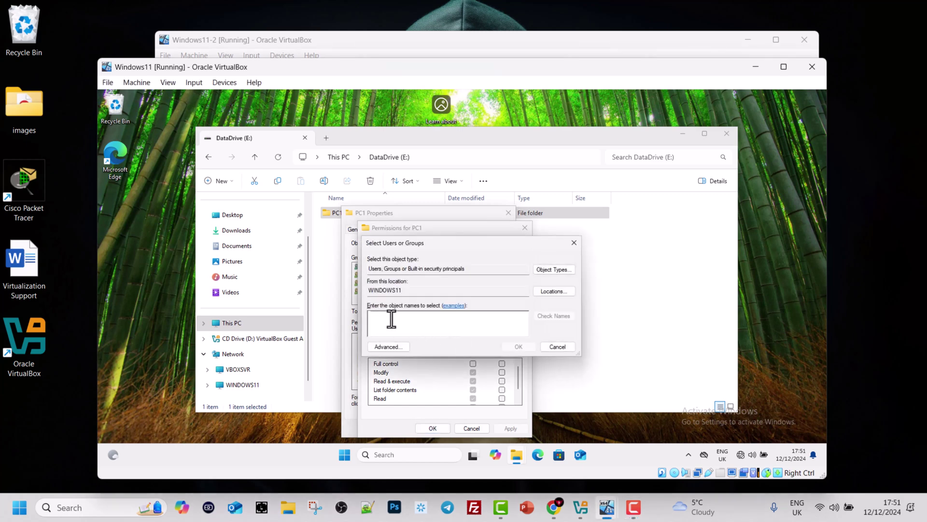
# Enter Everyone as the object name and verify it with Check Names
pyautogui.write('Ev')
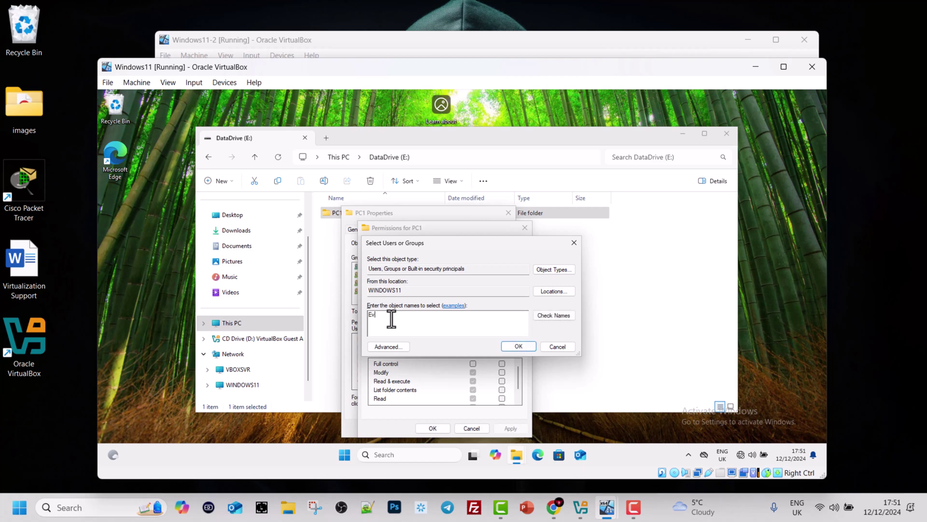
pyautogui.write('eryone')
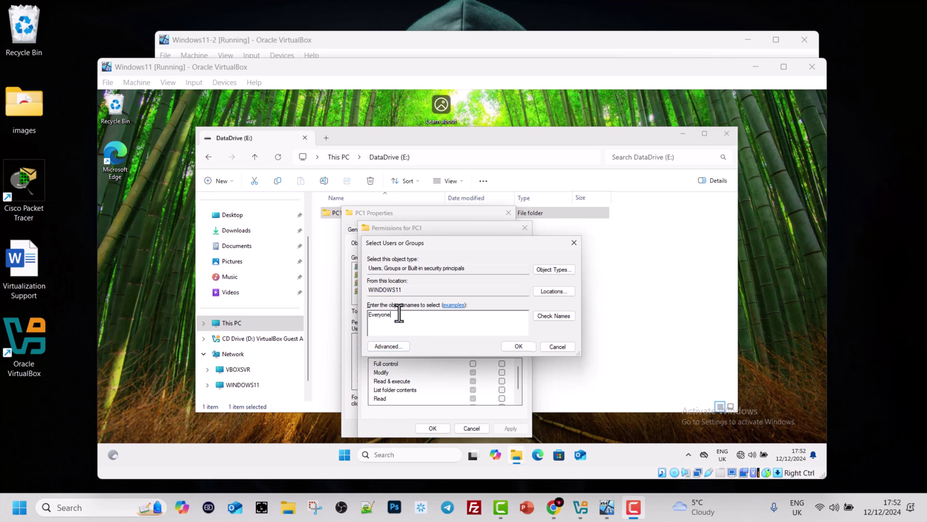
pyautogui.click(552, 317)
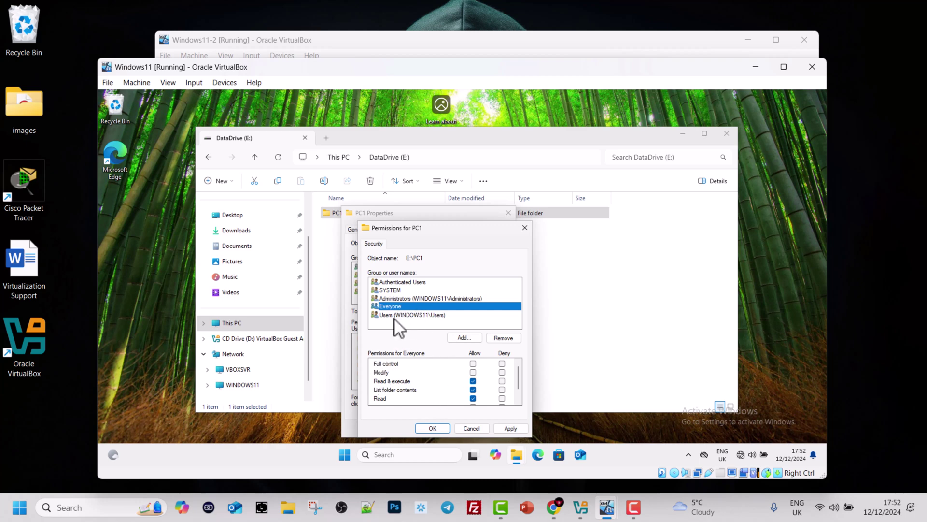
# Select Everyone in PC1's security list, allow Full control, then Apply and OK
pyautogui.click(399, 298)
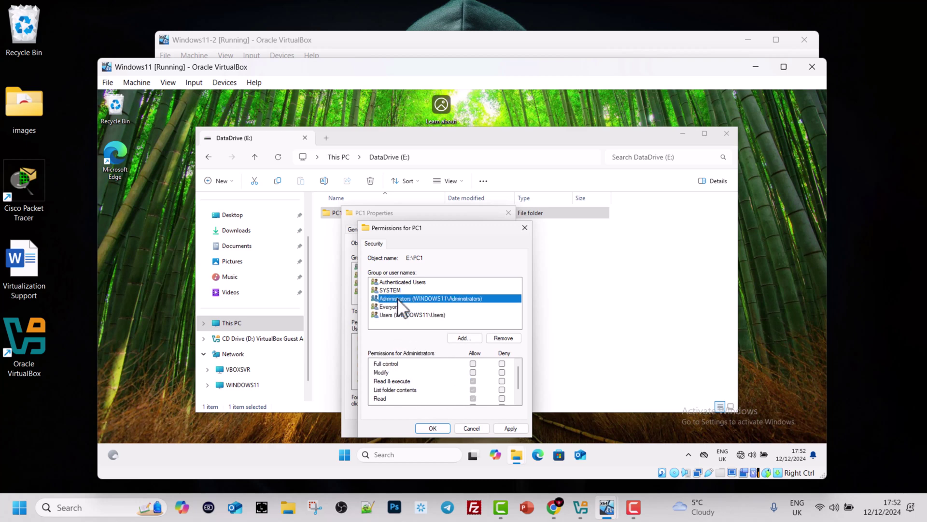
pyautogui.click(398, 290)
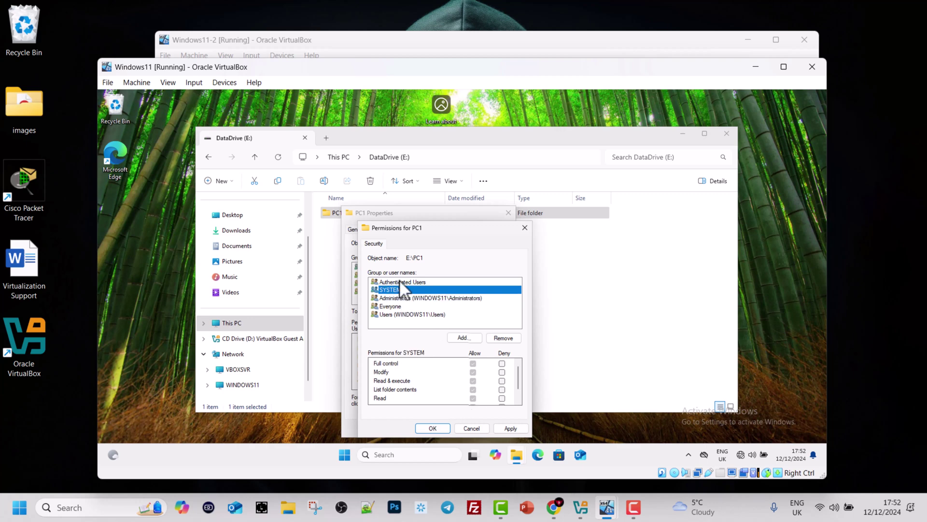
pyautogui.click(393, 306)
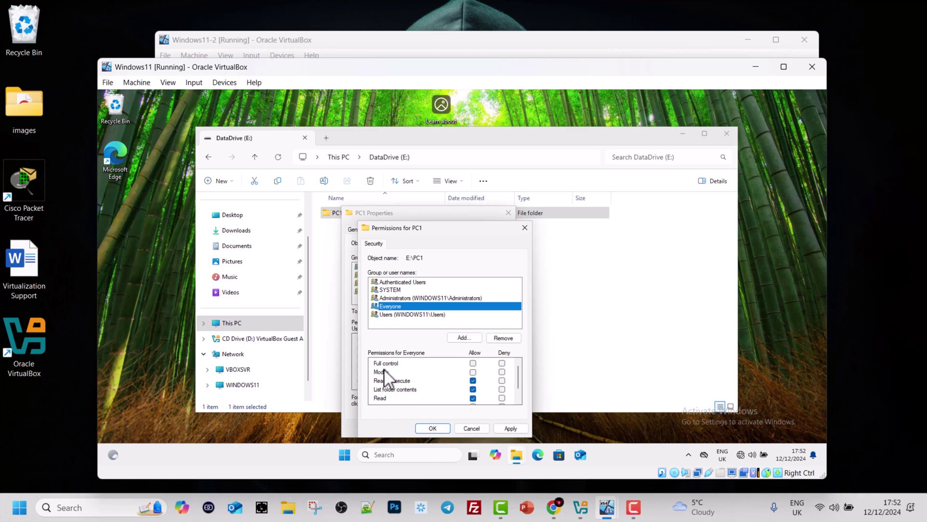
pyautogui.click(474, 363)
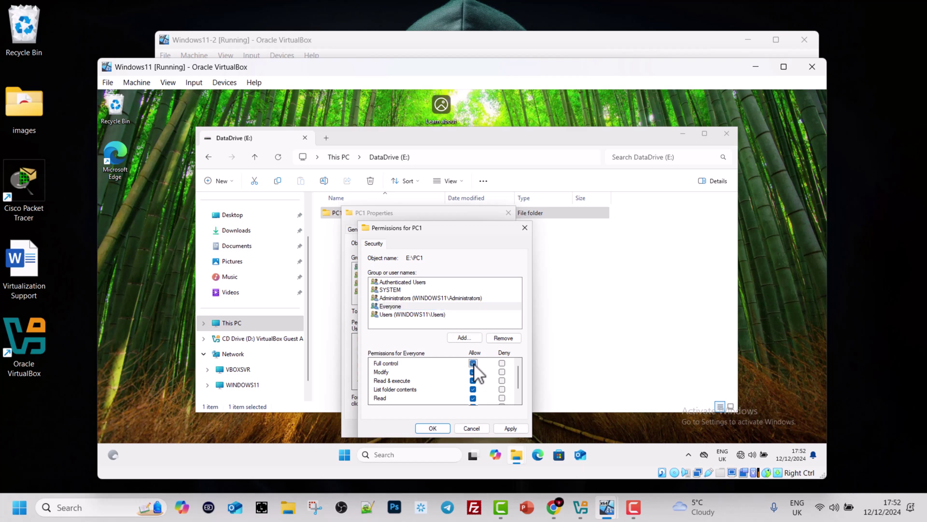
pyautogui.scroll(-1, 461, 387)
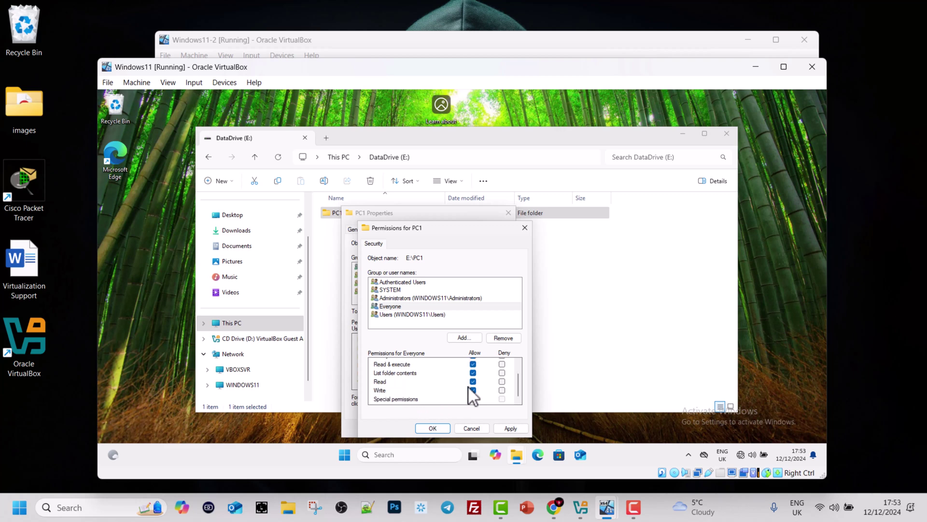
pyautogui.scroll(1, 475, 386)
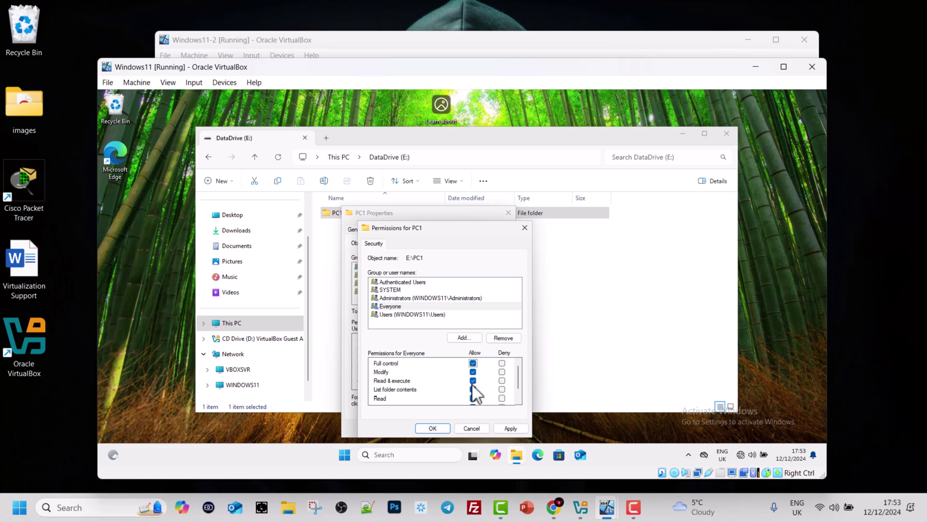
pyautogui.scroll(-1, 489, 398)
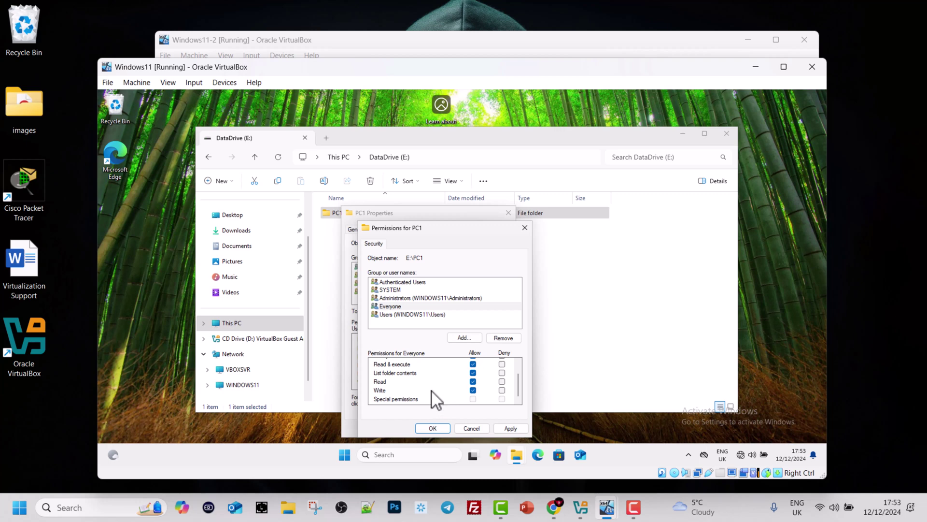
pyautogui.scroll(1, 478, 396)
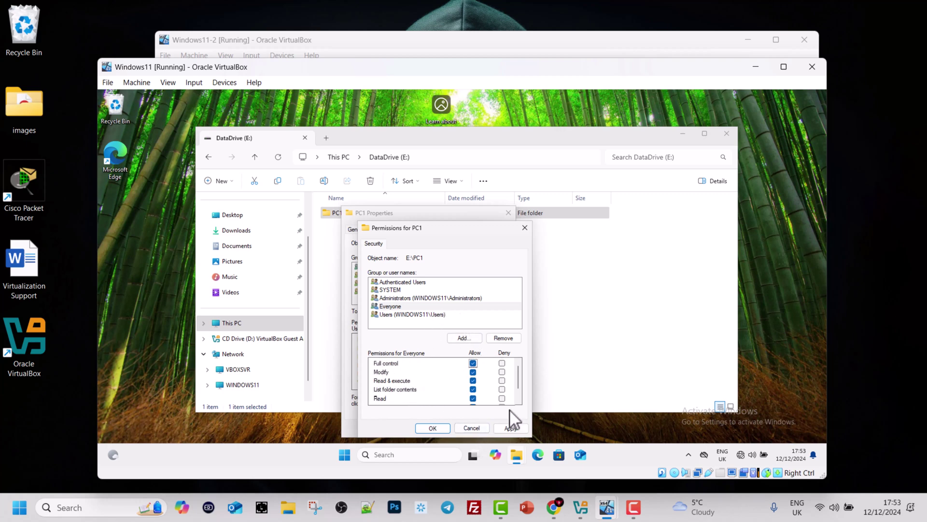
pyautogui.click(511, 428)
pyautogui.click(432, 427)
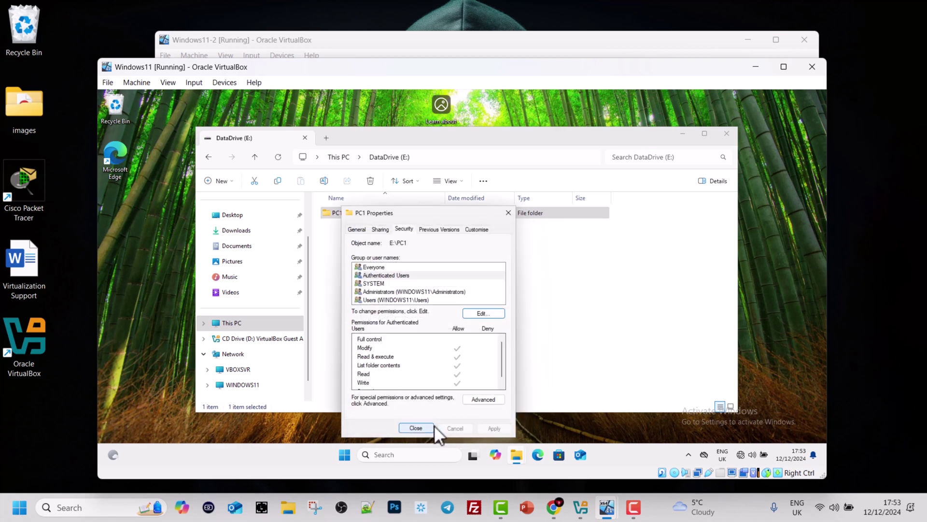
# Close PC1 Properties, leave the folder name unchanged, and close the DataDrive (E:) window
pyautogui.click(429, 427)
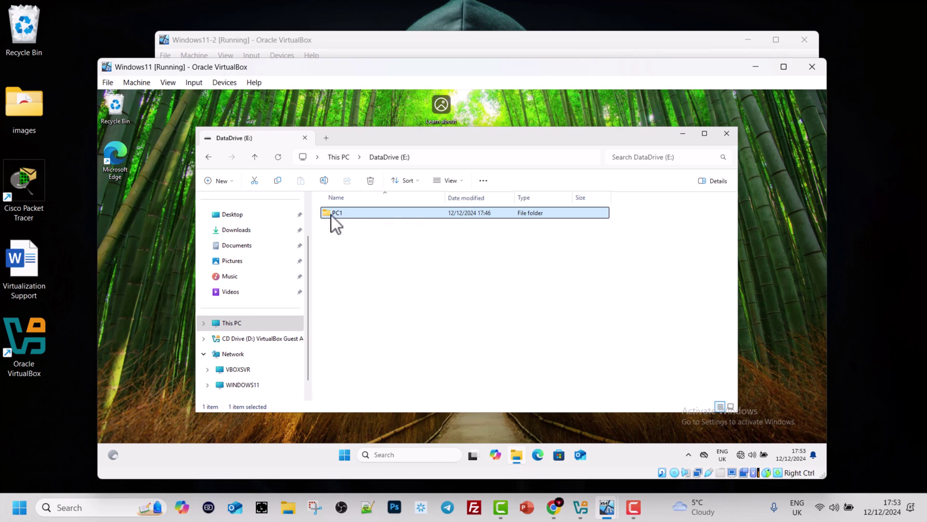
pyautogui.click(352, 213)
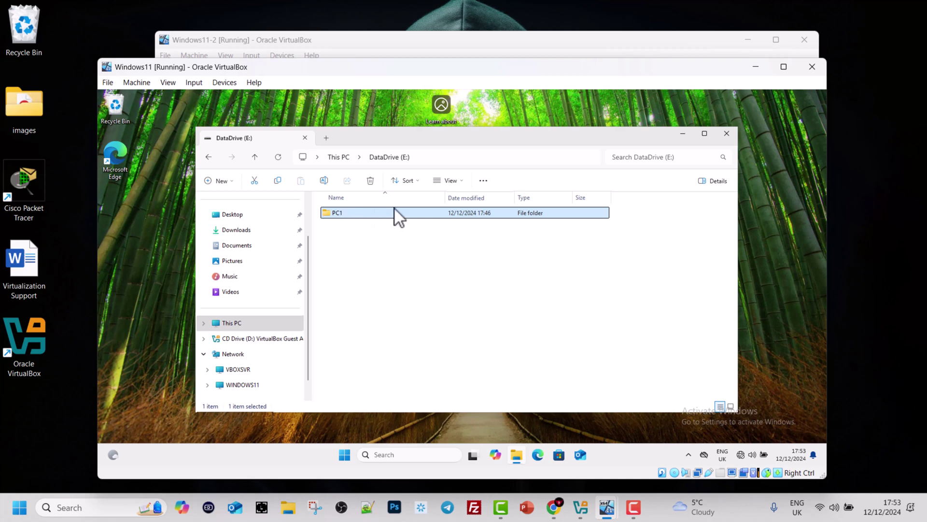
pyautogui.click(362, 226)
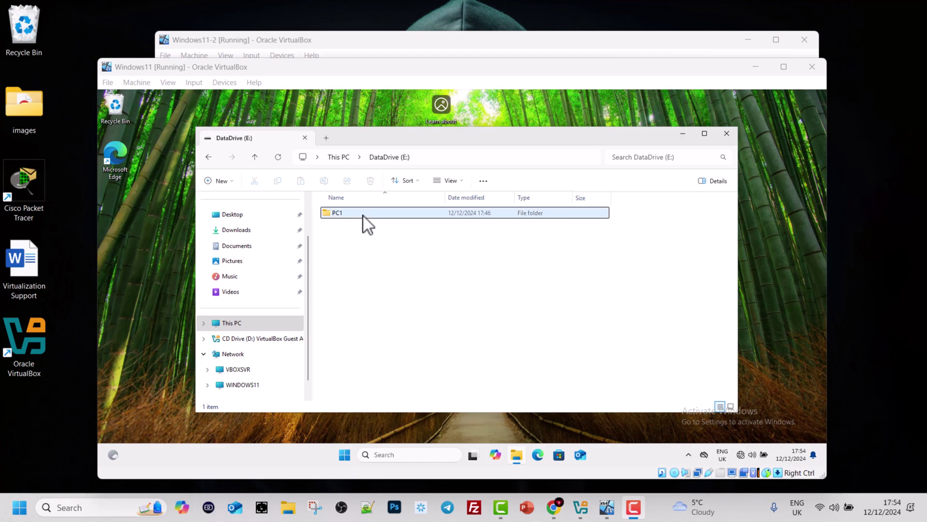
pyautogui.click(727, 134)
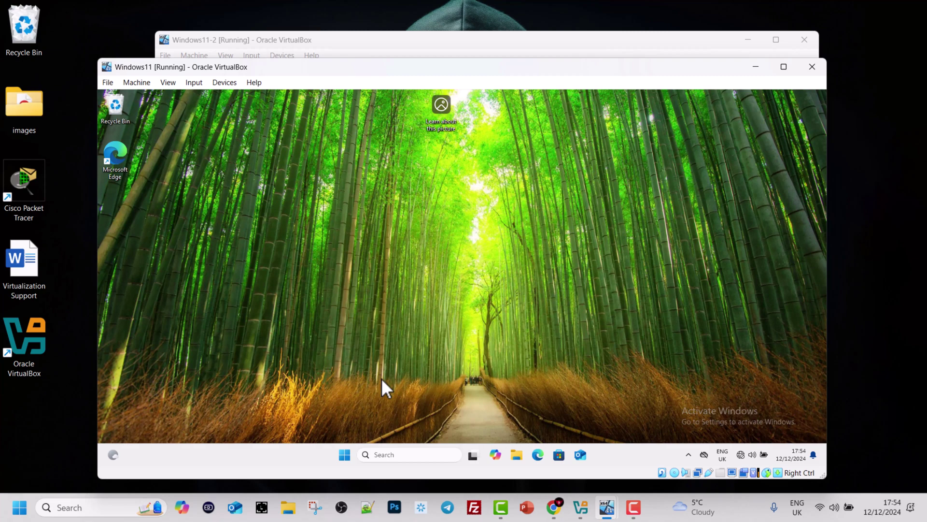
pyautogui.click(397, 455)
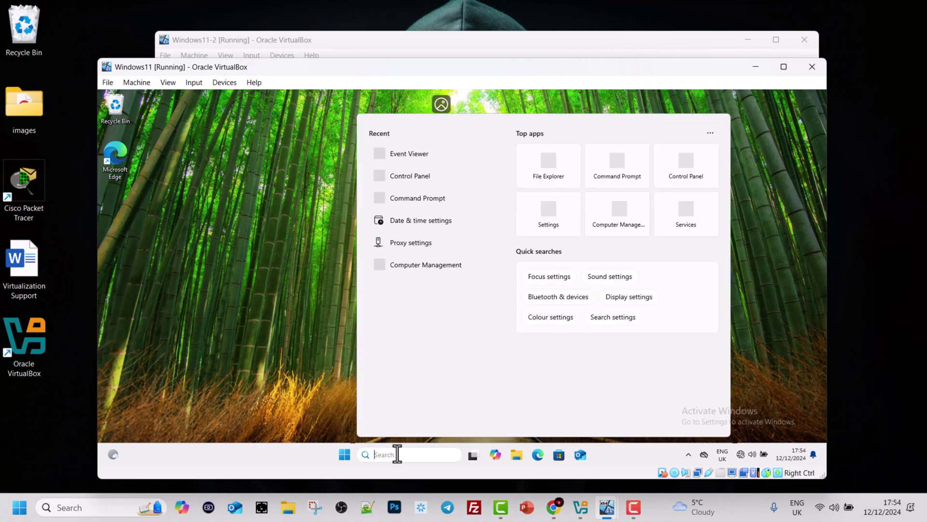
pyautogui.write('cmd')
pyautogui.press('Return')
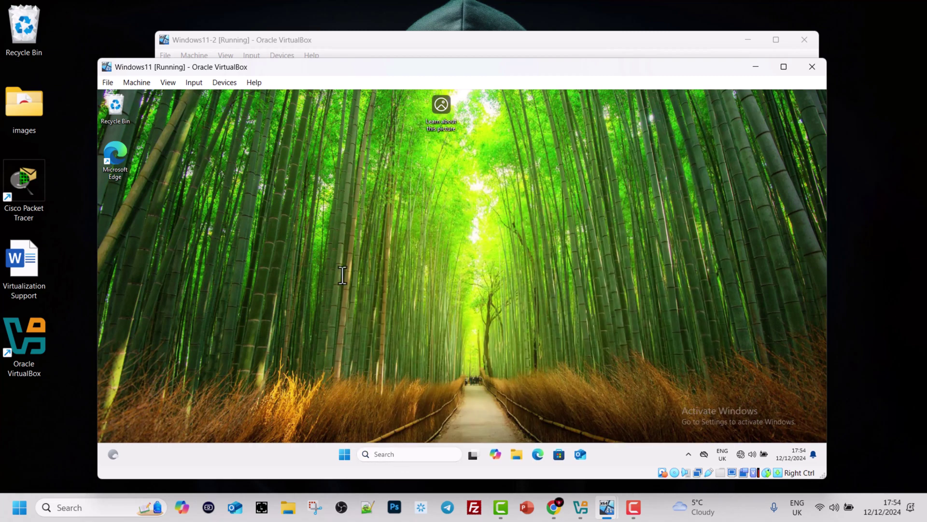
pyautogui.write('ip')
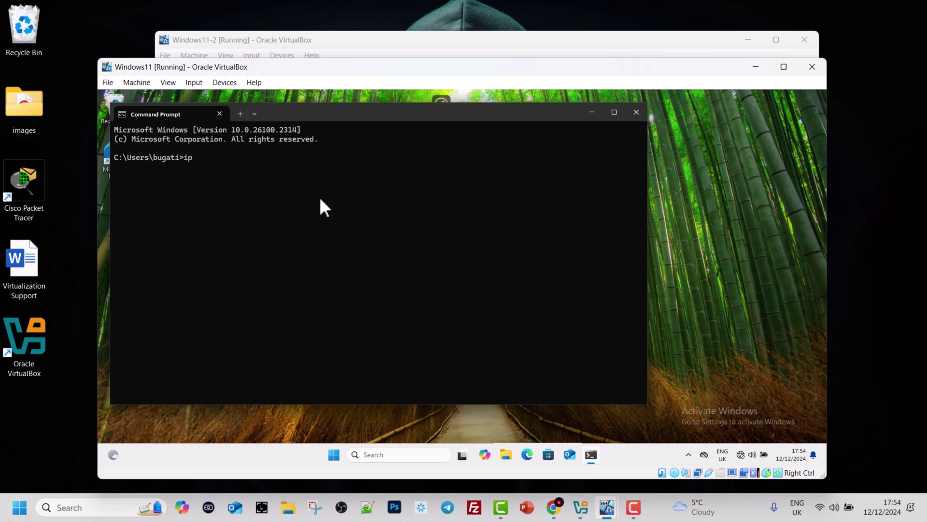
pyautogui.write('config')
pyautogui.press('Return')
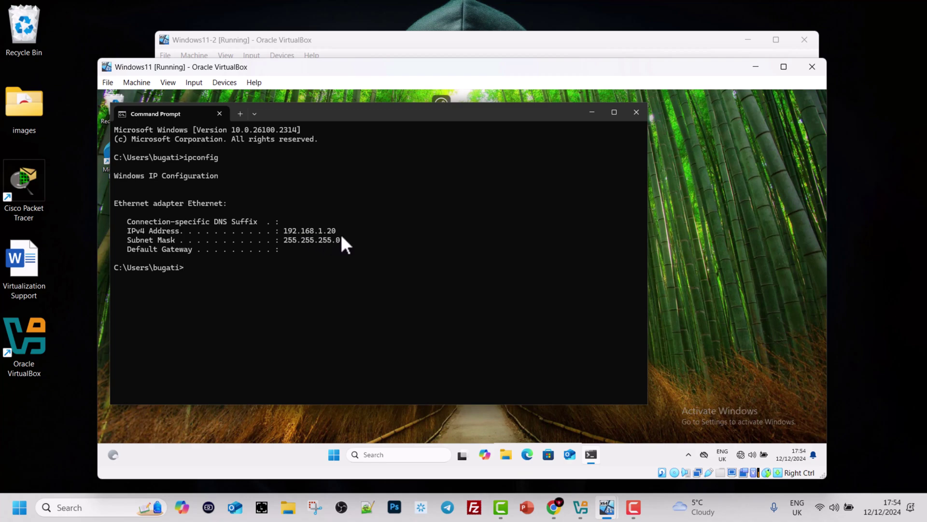
pyautogui.click(637, 112)
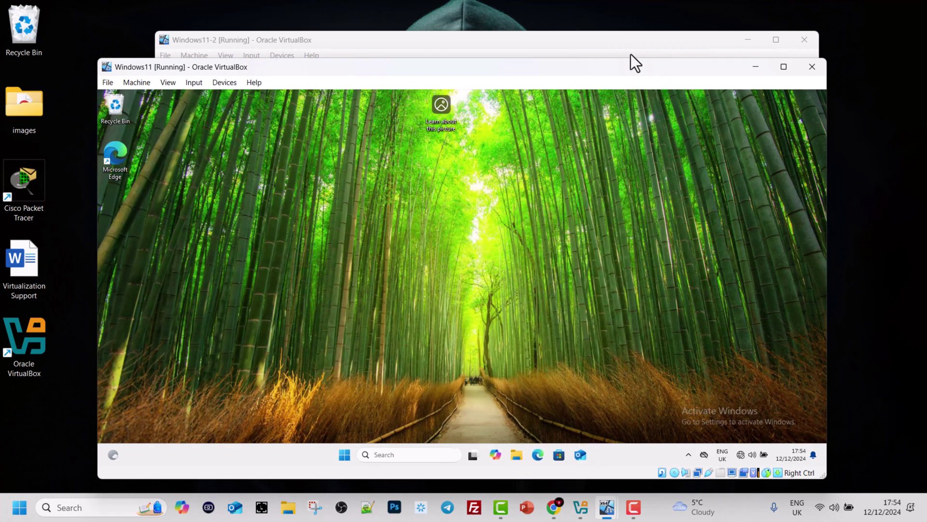
# On Windows11-2, open File Explorer at \\192.168.1.20\PC1 and find the shared folder empty
pyautogui.click(610, 43)
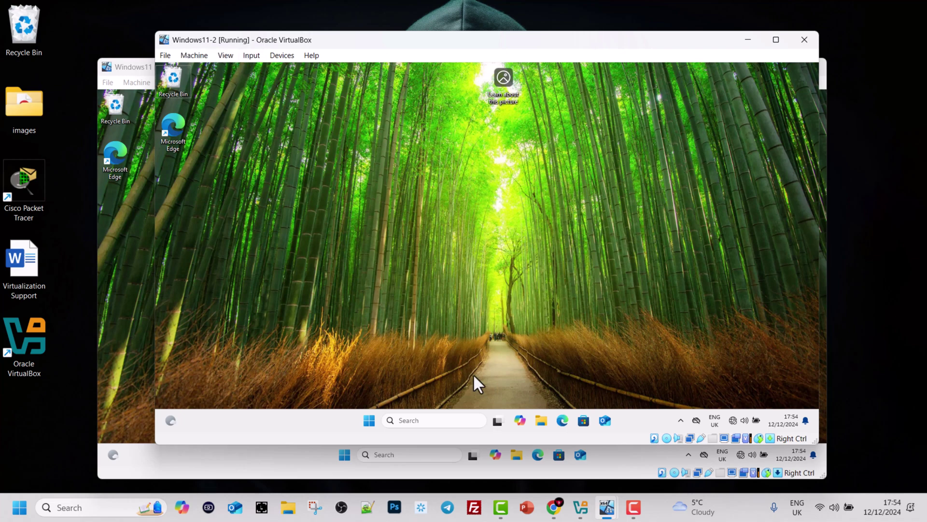
pyautogui.click(542, 420)
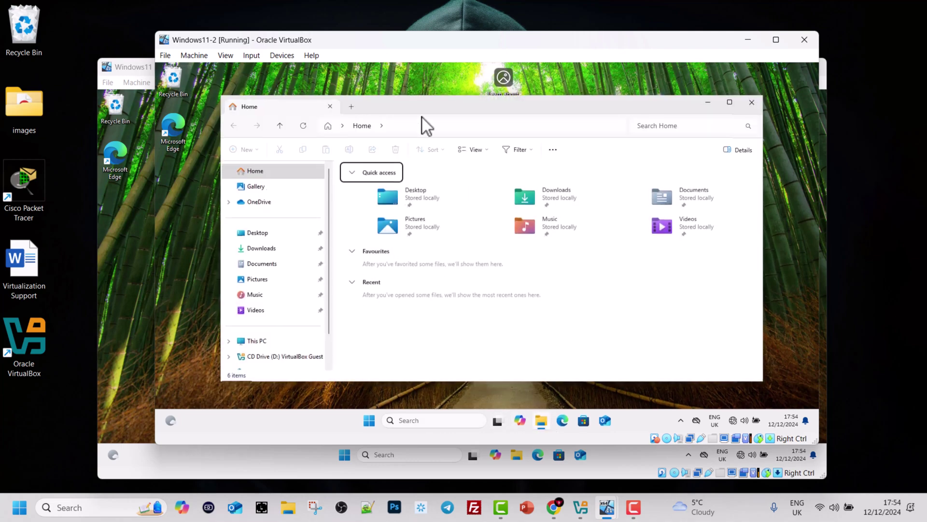
pyautogui.click(485, 126)
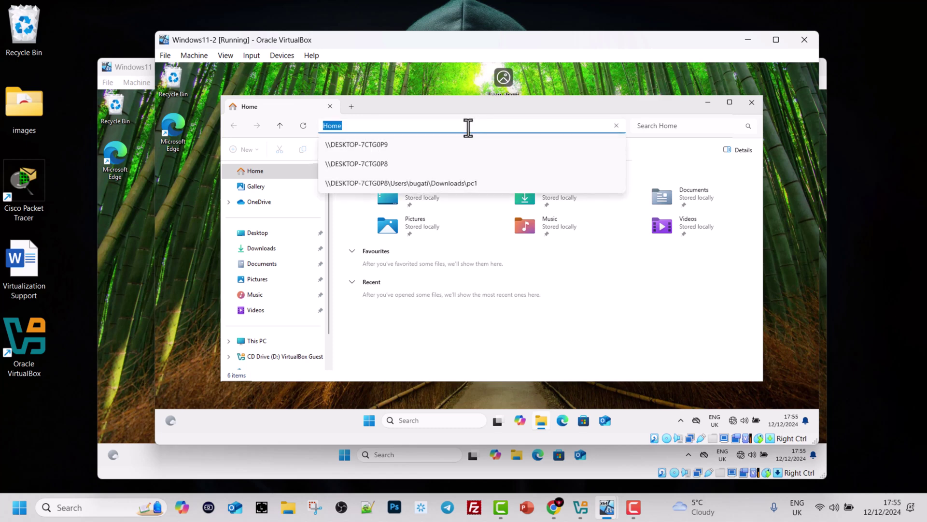
pyautogui.write('\\\\192.168.1.')
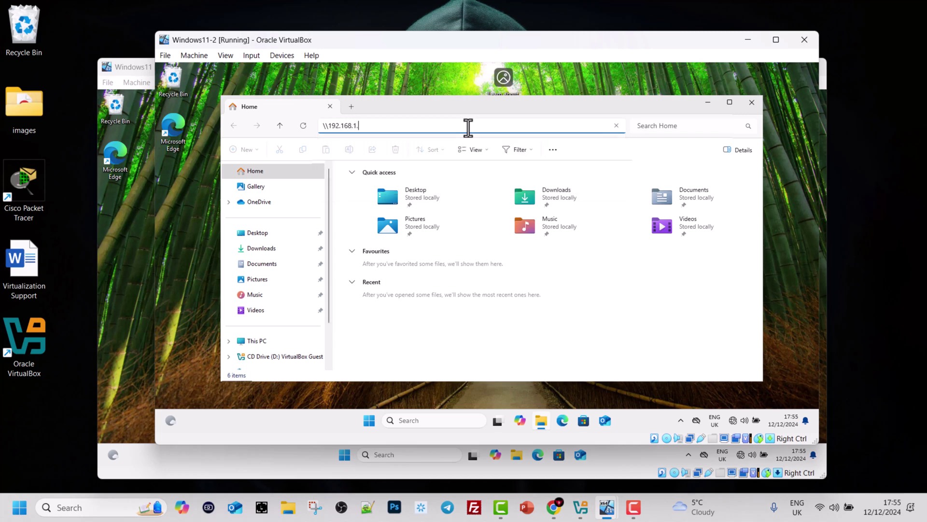
pyautogui.write('20\\')
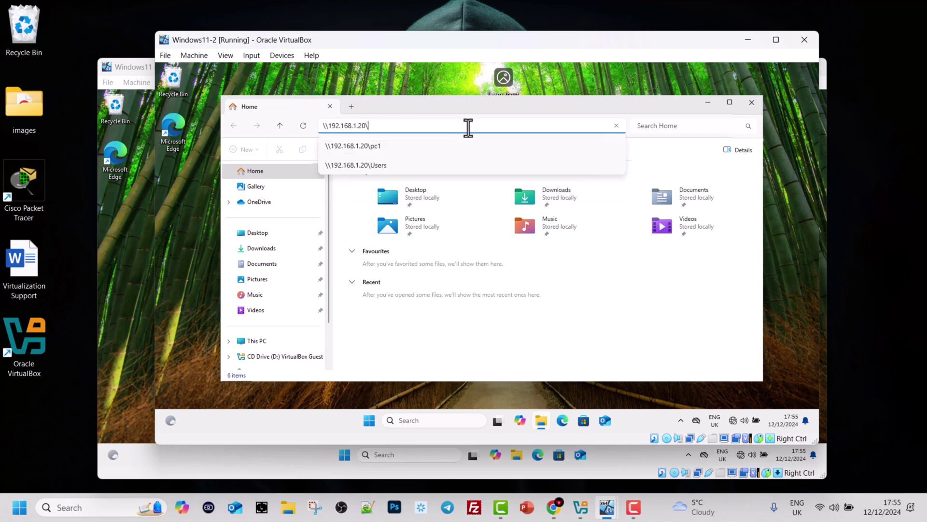
pyautogui.write('P')
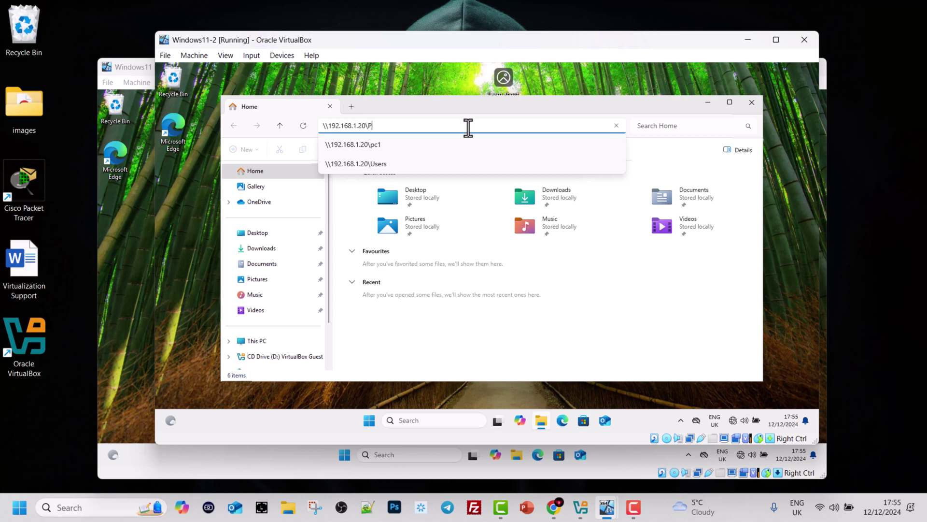
pyautogui.write('C1')
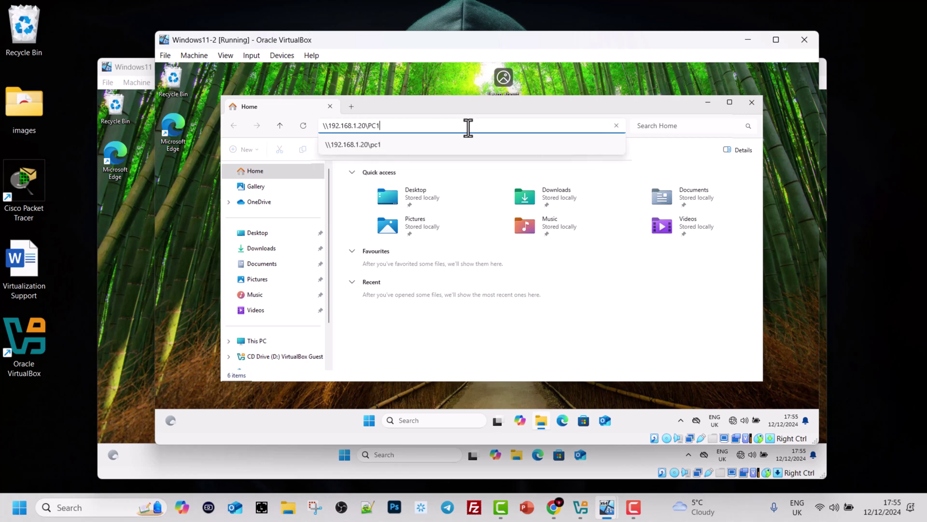
pyautogui.press('Return')
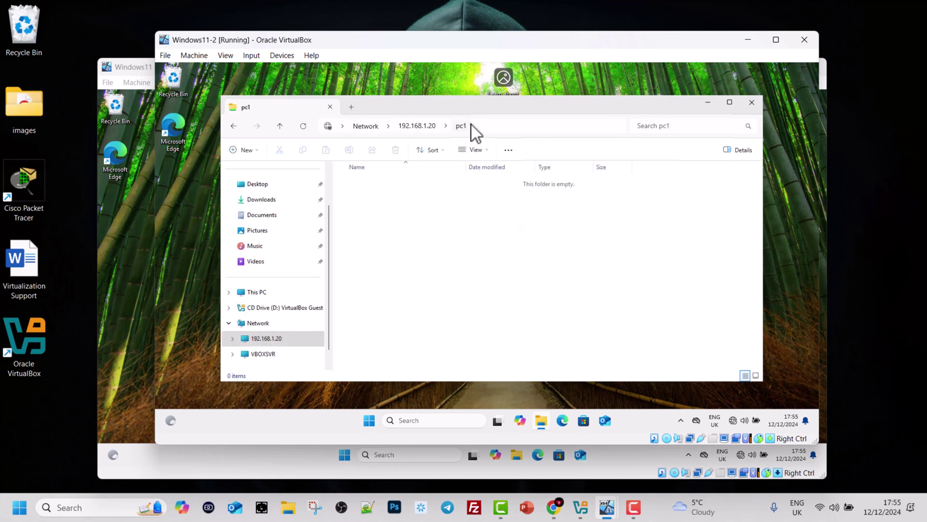
# Create a new folder named PC2 in the pc1 share on 192.168.1.20, then close Explorer
pyautogui.click(413, 125)
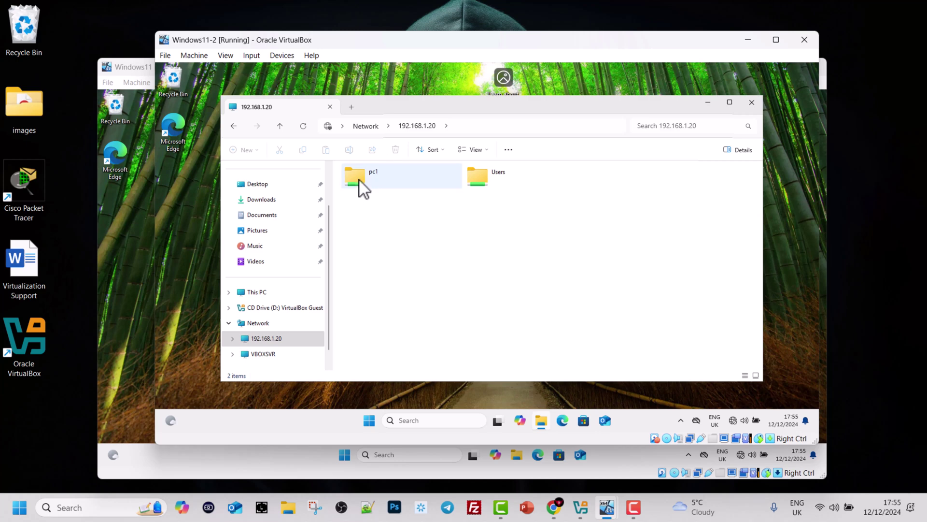
pyautogui.doubleClick(362, 175)
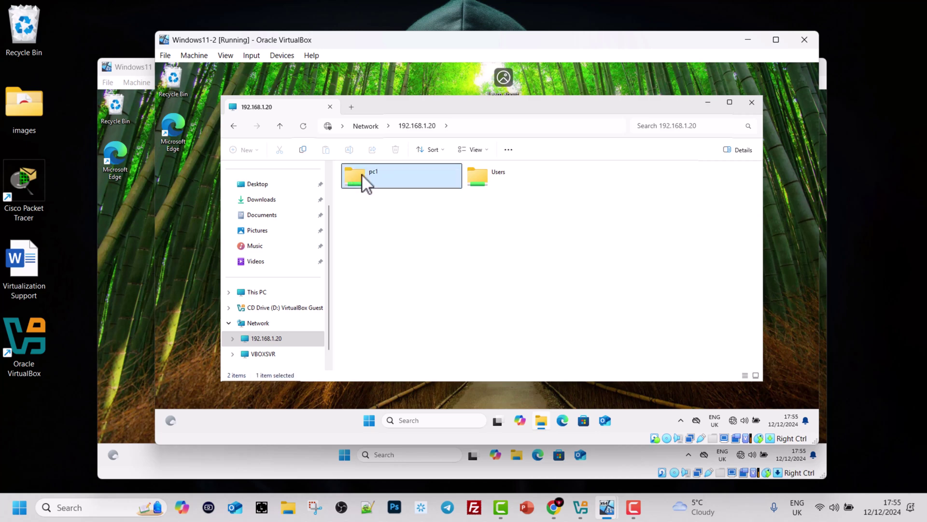
pyautogui.rightClick(416, 213)
pyautogui.moveTo(466, 271)
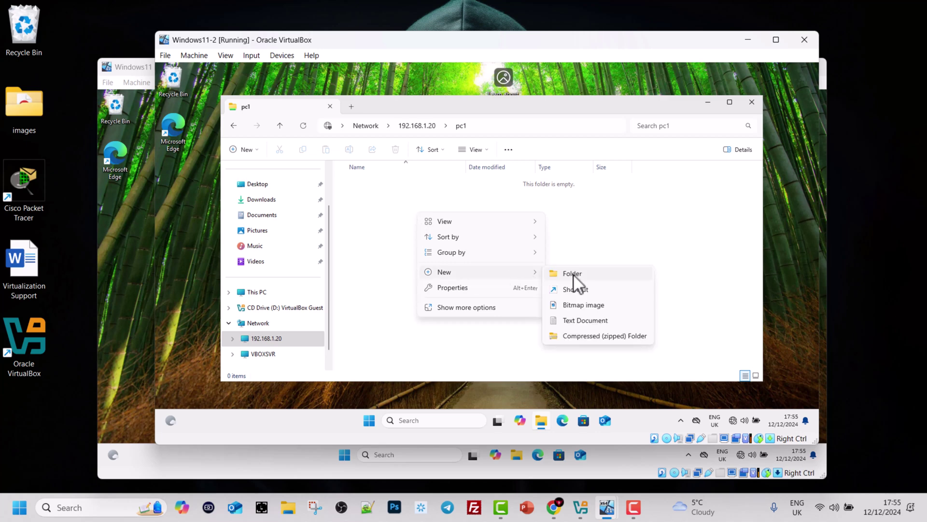
pyautogui.click(574, 275)
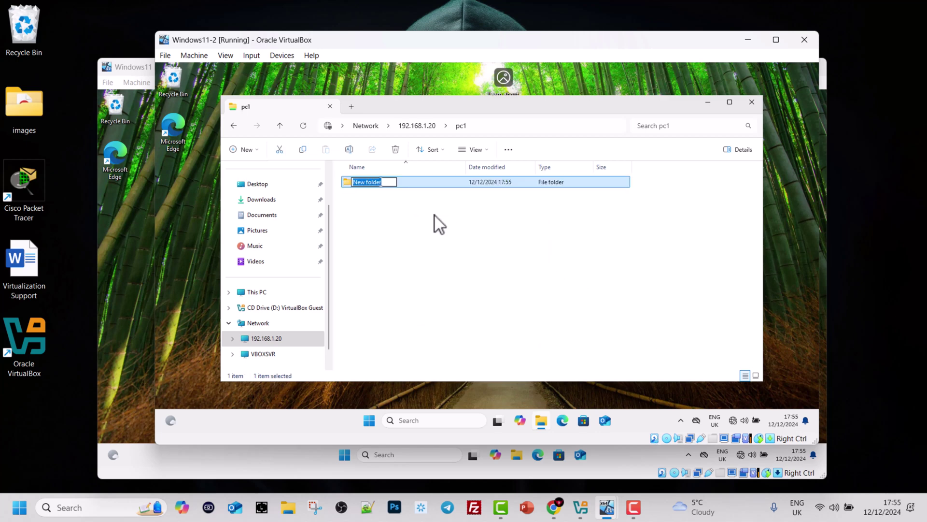
pyautogui.write('PC')
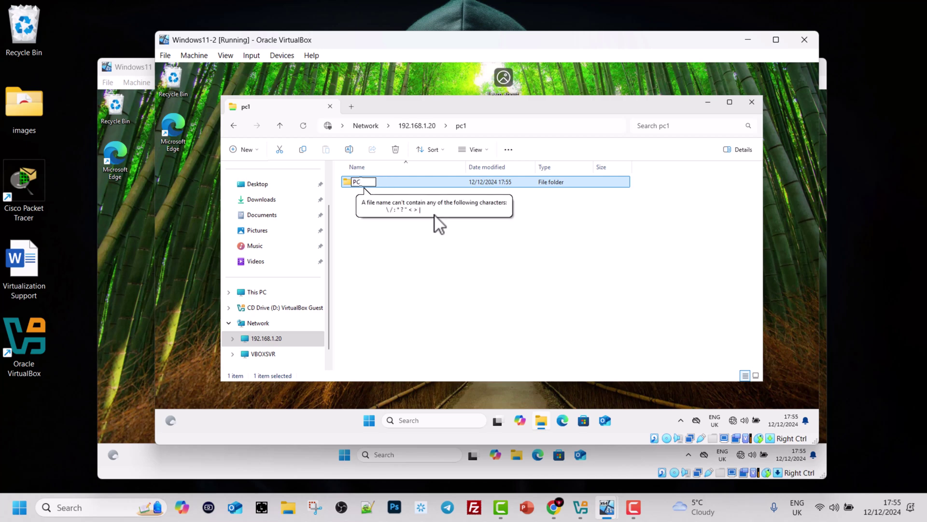
pyautogui.write('2')
pyautogui.click(381, 213)
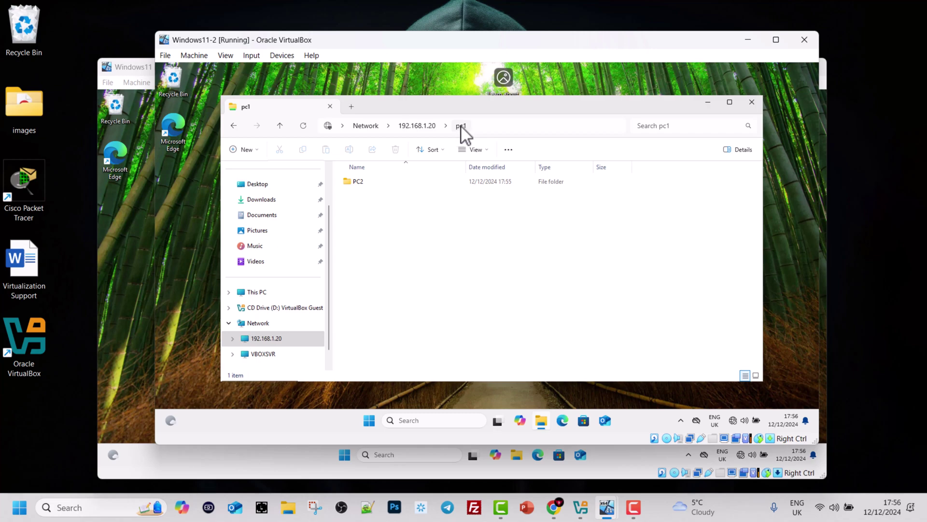
pyautogui.click(751, 102)
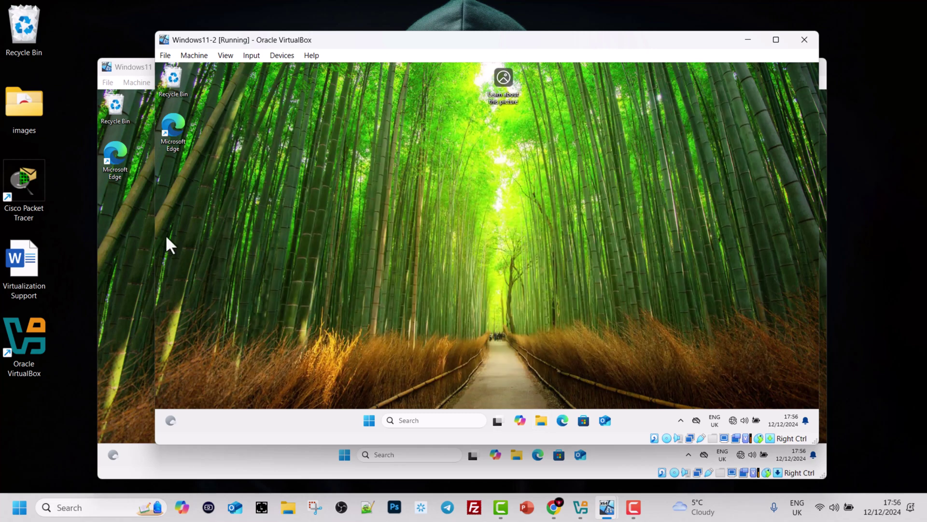
# On Windows11, check that DataDrive (E:) > PC1 holds PC2, then return to DataDrive (E:)
pyautogui.click(125, 258)
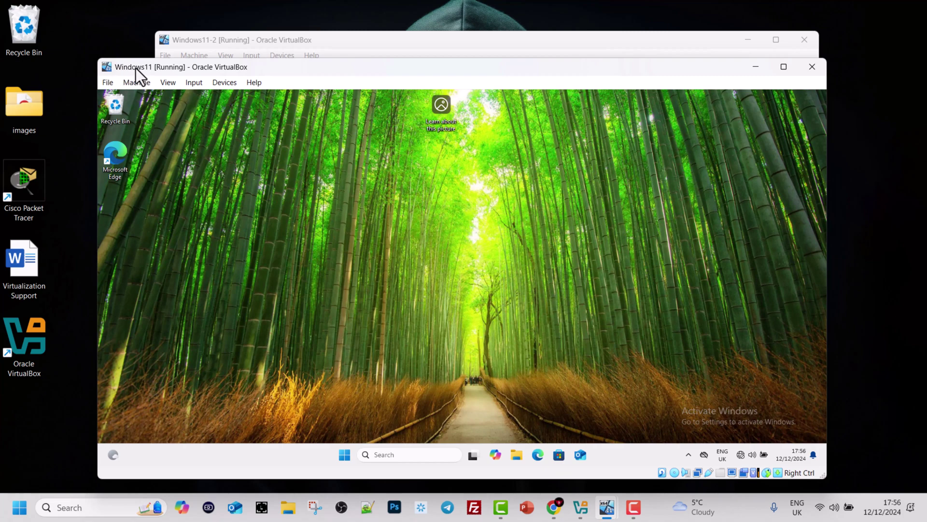
pyautogui.click(514, 455)
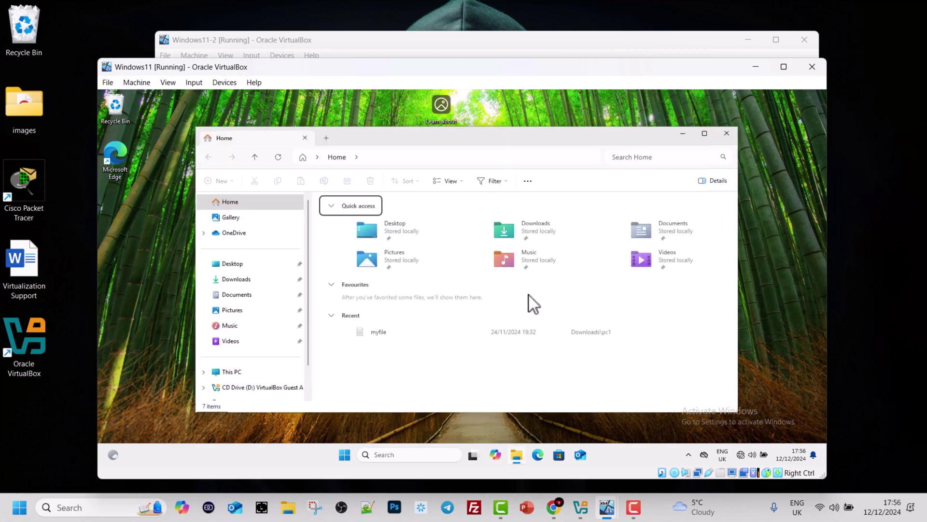
pyautogui.click(233, 372)
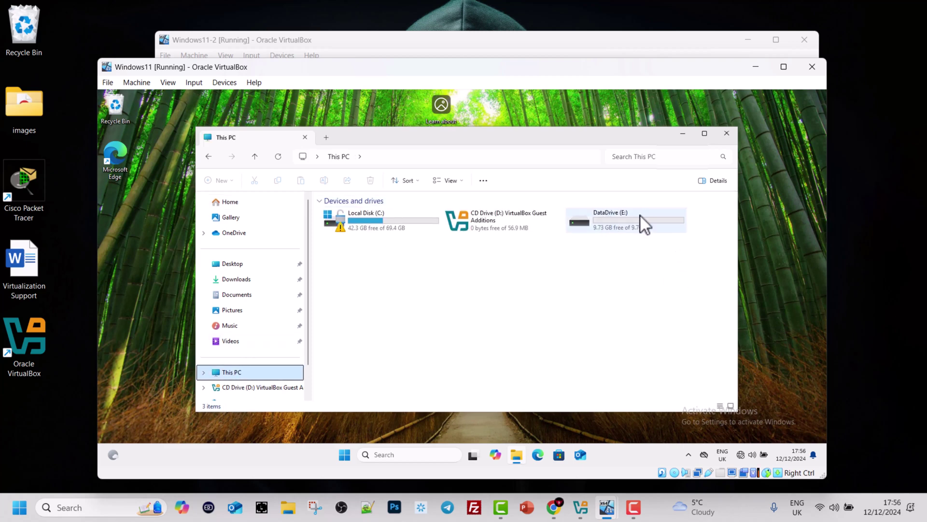
pyautogui.doubleClick(607, 213)
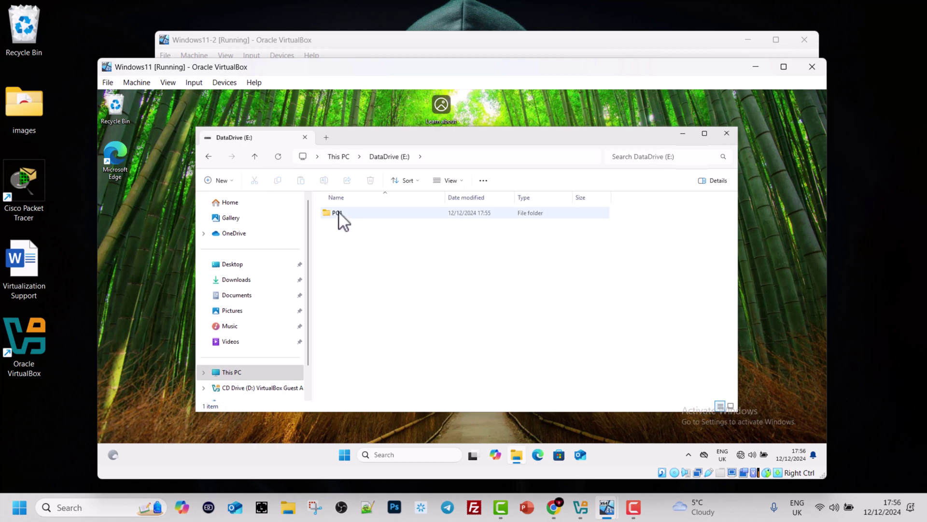
pyautogui.doubleClick(332, 212)
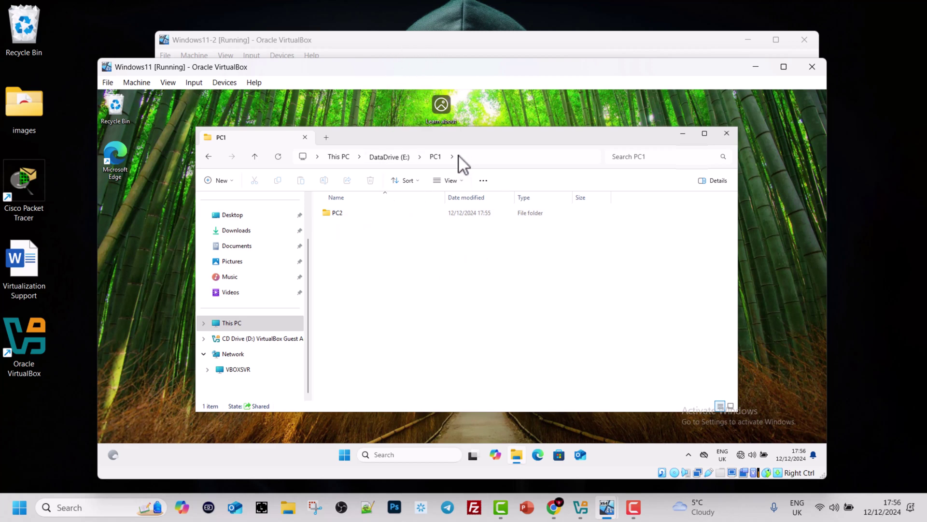
pyautogui.click(390, 158)
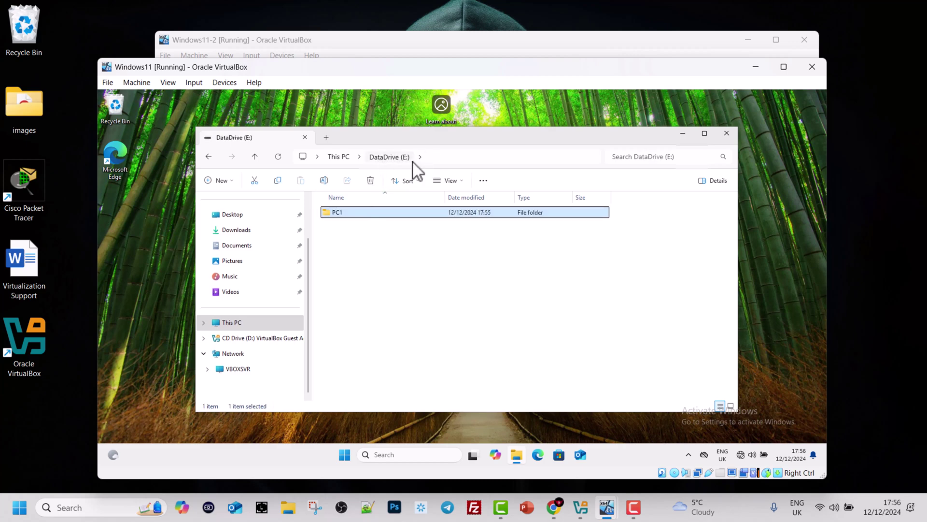